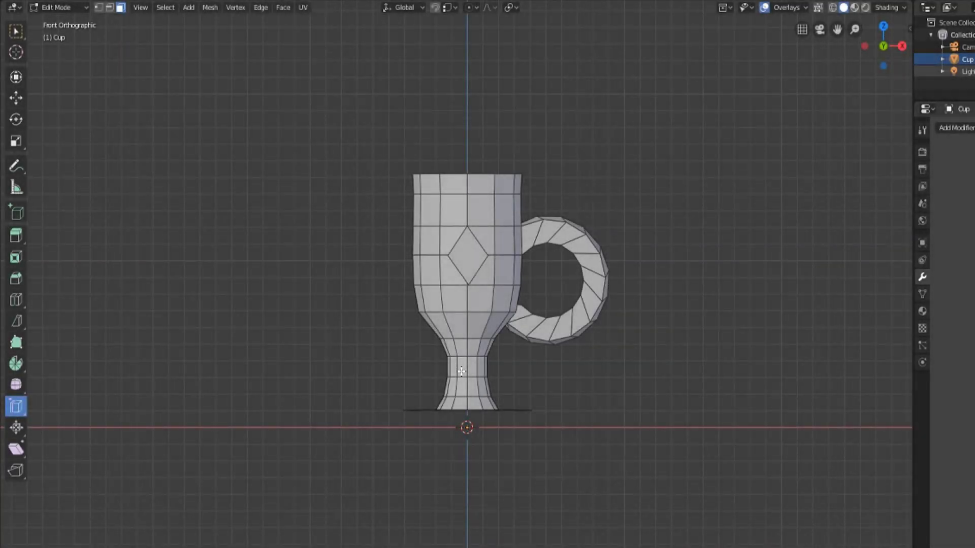
Switch to edge selection, select the horizontal edge loop around the middle of the stem, and slide it with Edge Slide.
middle_click_drag(474, 371, 484, 342)
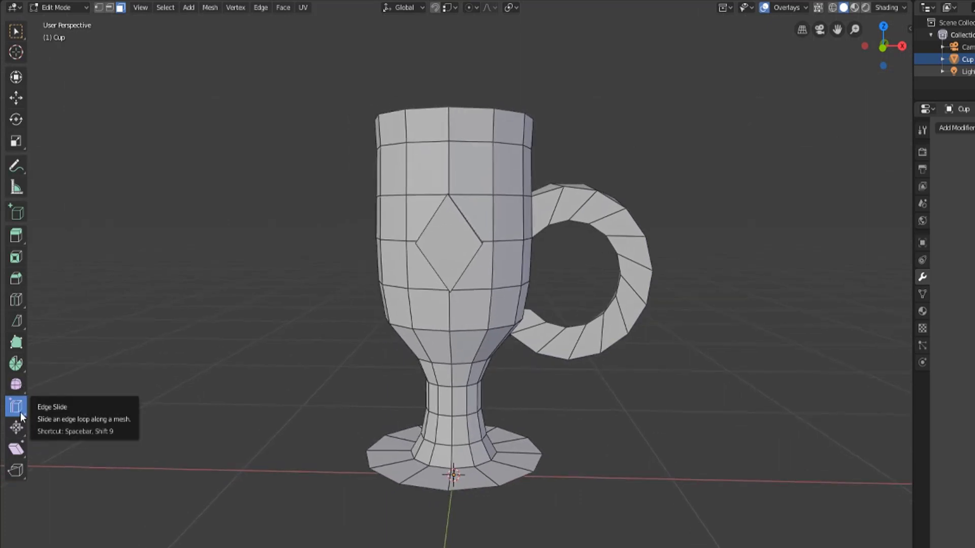
middle_click_drag(353, 322, 478, 445)
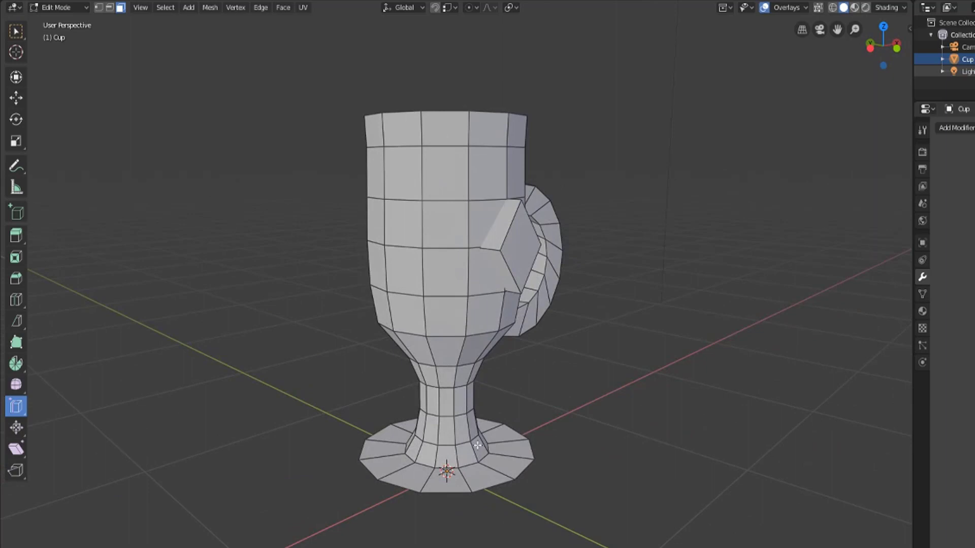
left_click(449, 417, "alt")
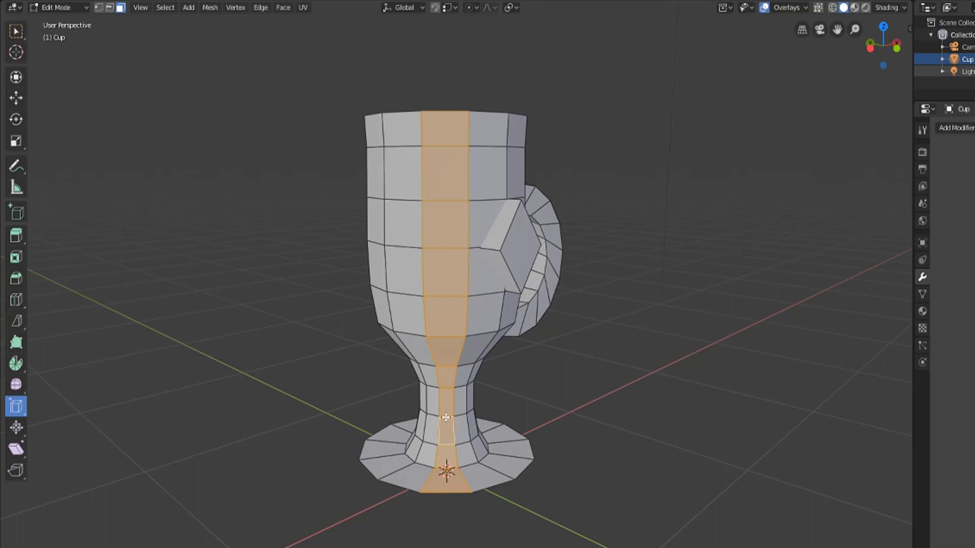
key("2")
left_click(445, 415, "alt")
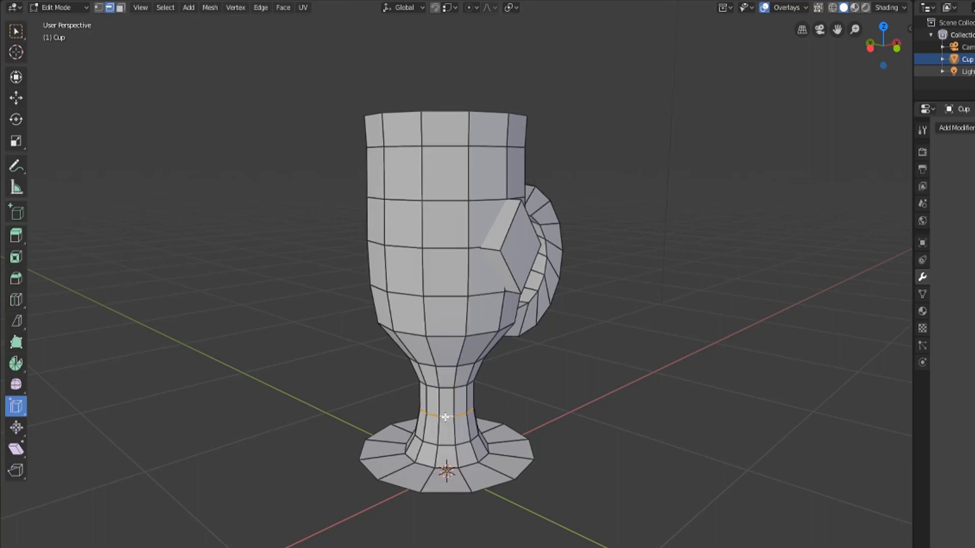
middle_click_drag(446, 415, 522, 370)
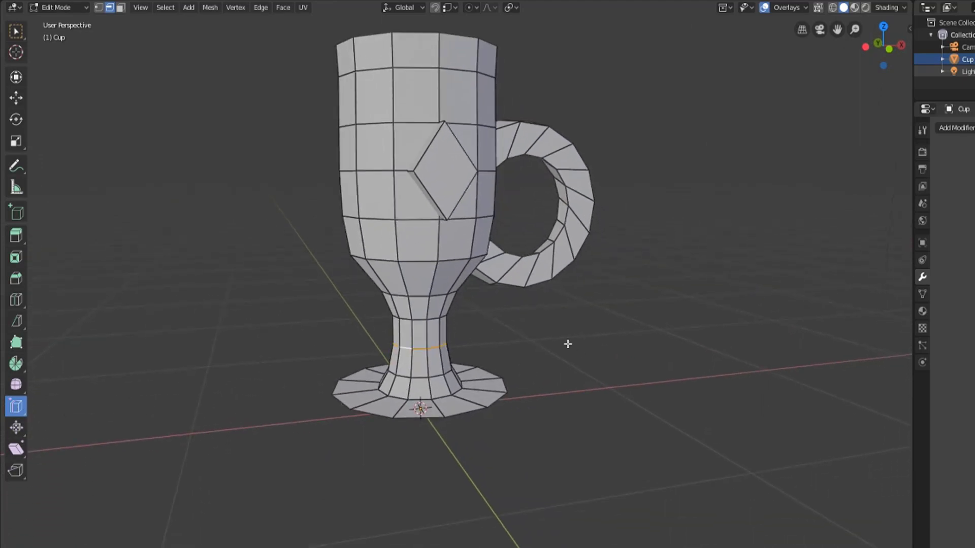
mouse_move(567, 344)
left_mouse_down()
mouse_move(572, 353)
mouse_move(581, 322)
mouse_move(582, 354)
mouse_move(580, 327)
mouse_move(585, 342)
left_mouse_up()
Slide the lower stem edge loop upward and slide the mid-stem loop up by a factor of about 0.55.
middle_click_drag(538, 397, 451, 375)
left_click(451, 369, "alt")
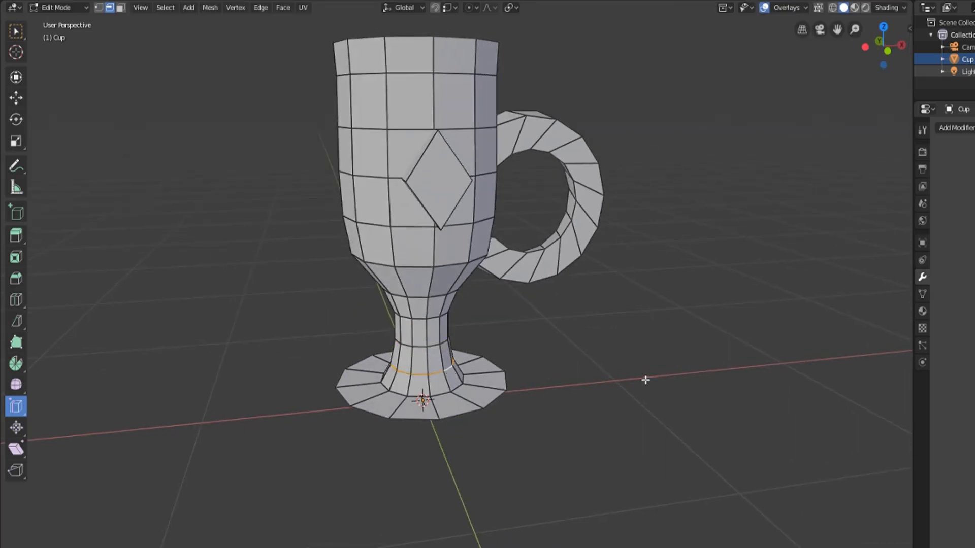
left_click_drag(635, 378, 598, 349)
left_click(432, 345, "alt")
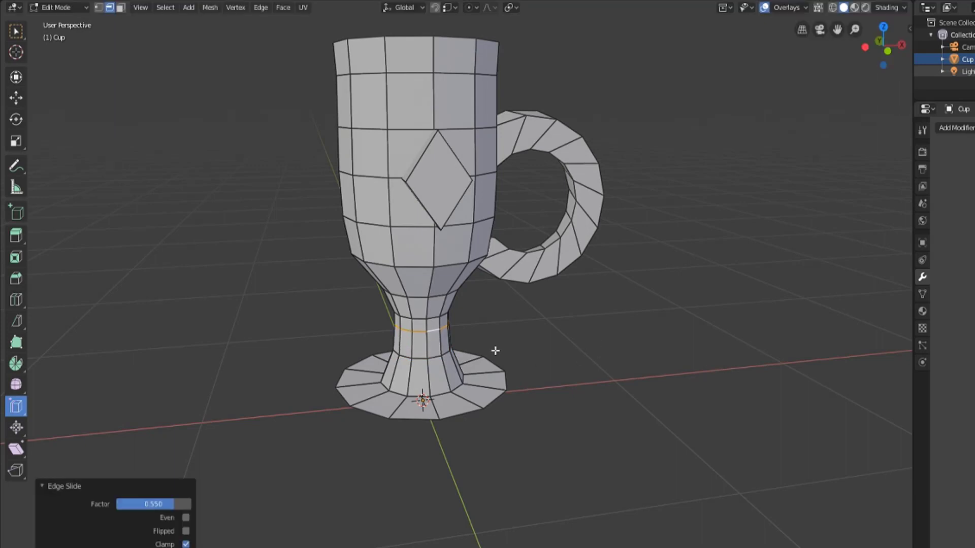
Slide the two edge loops at the top of the stem upward toward the bowl.
left_click(433, 318, "alt")
left_click_drag(516, 339, 495, 314)
left_click(495, 314)
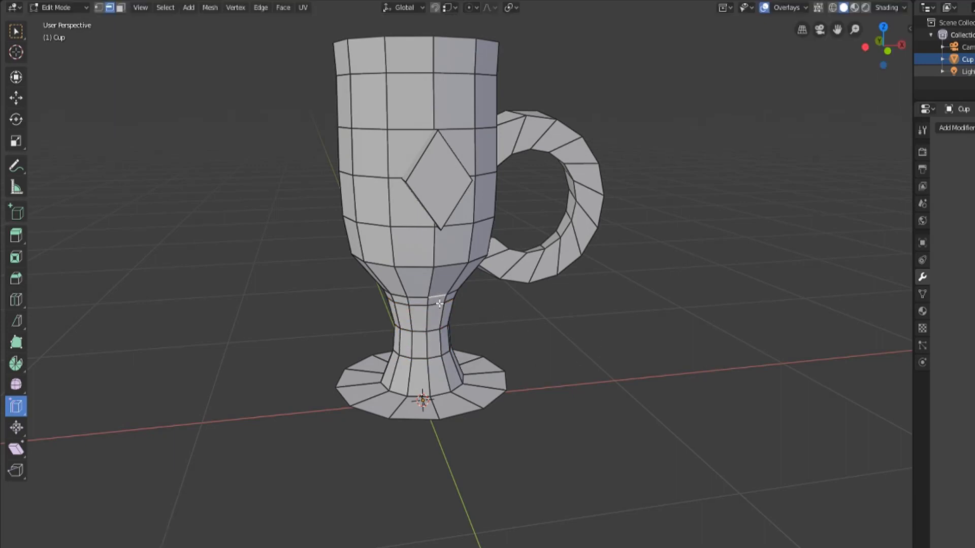
left_click(438, 297, "alt")
left_click_drag(541, 351, 526, 330)
middle_click_drag(486, 374, 459, 362)
left_click(437, 305)
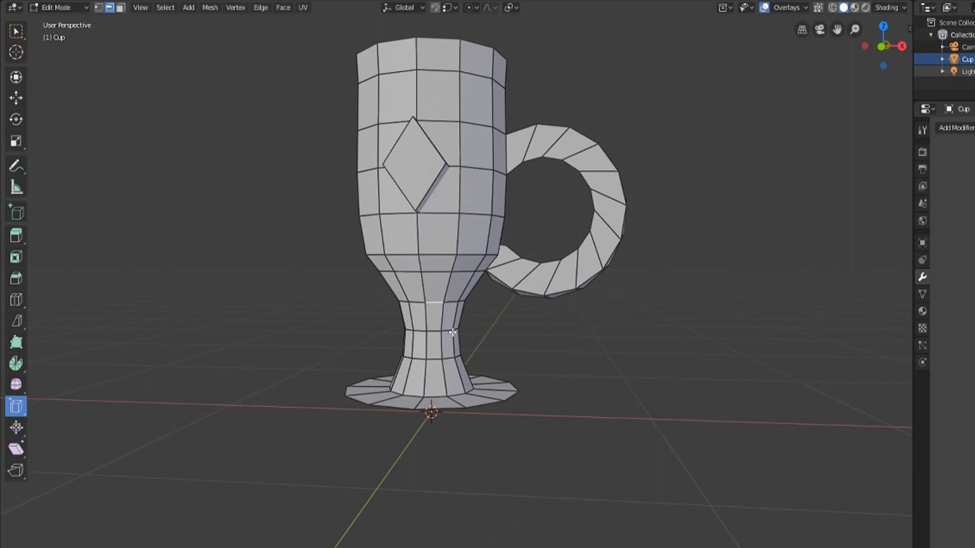
Slide the mid-stem edge loop upward by a factor of about 0.576.
left_click(436, 331)
key("g")
key("g")
left_click(544, 352)
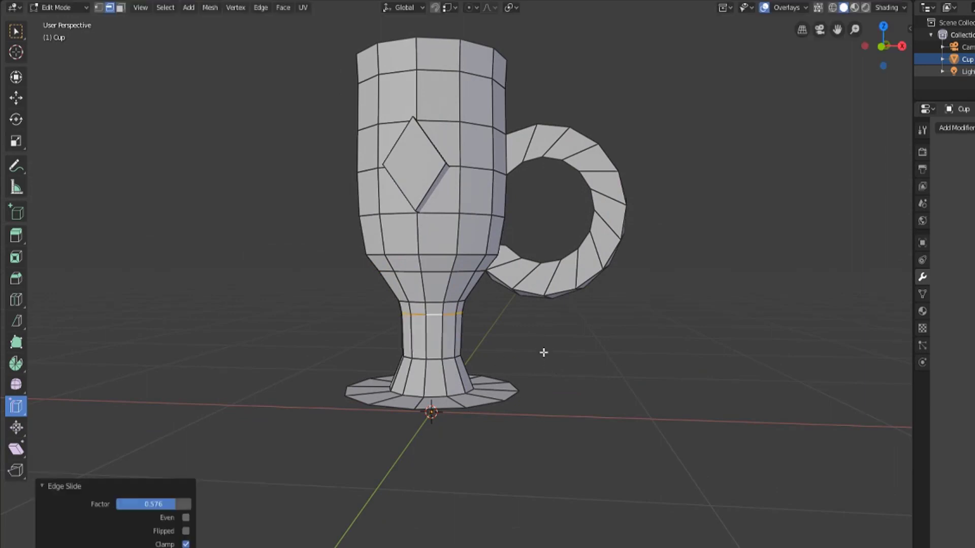
Slide the lower stem edge loop slightly downward by a factor of about -0.057.
left_click(432, 359)
left_click(447, 364, "alt")
key("g")
key("g")
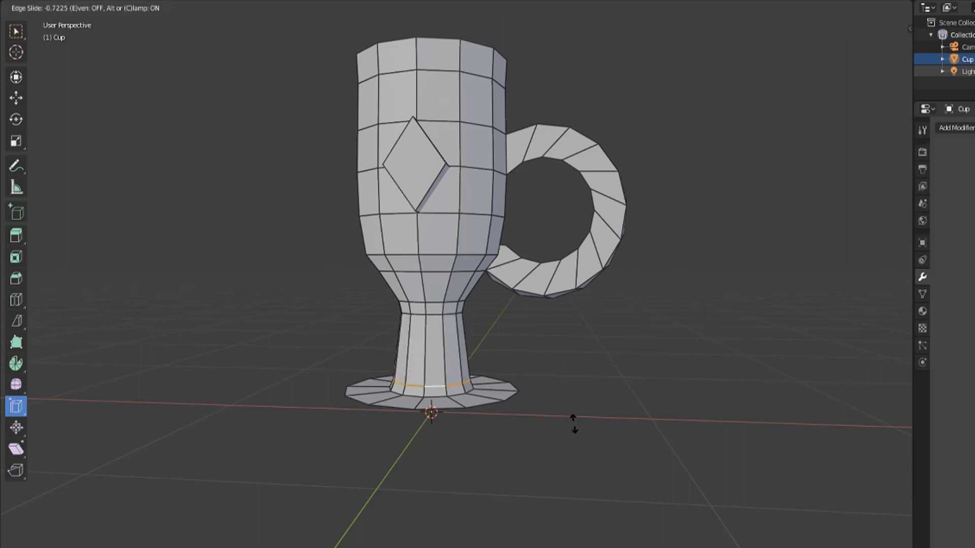
left_click(561, 397)
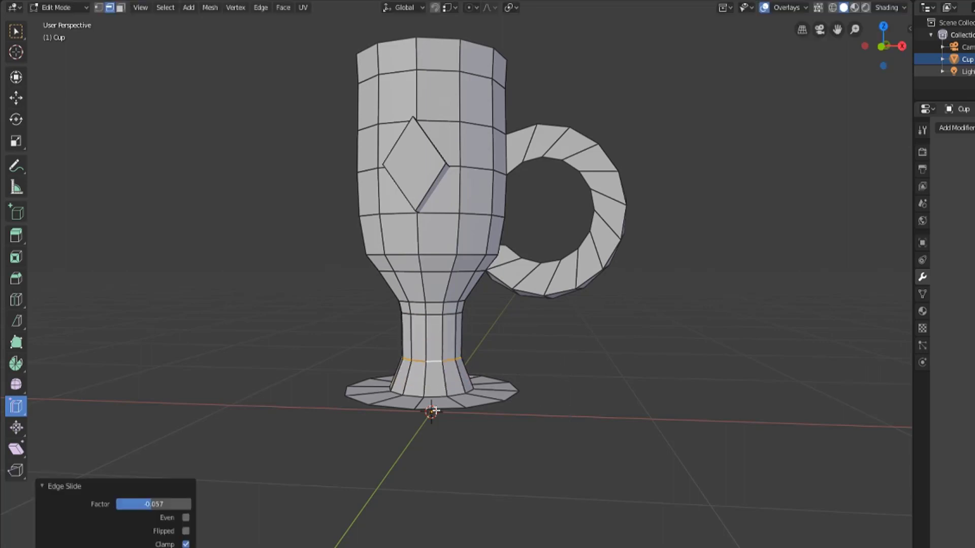
Slide the bowl's edge loop just above the diamond upward by a factor of about 0.368.
middle_click_drag(408, 352, 433, 374)
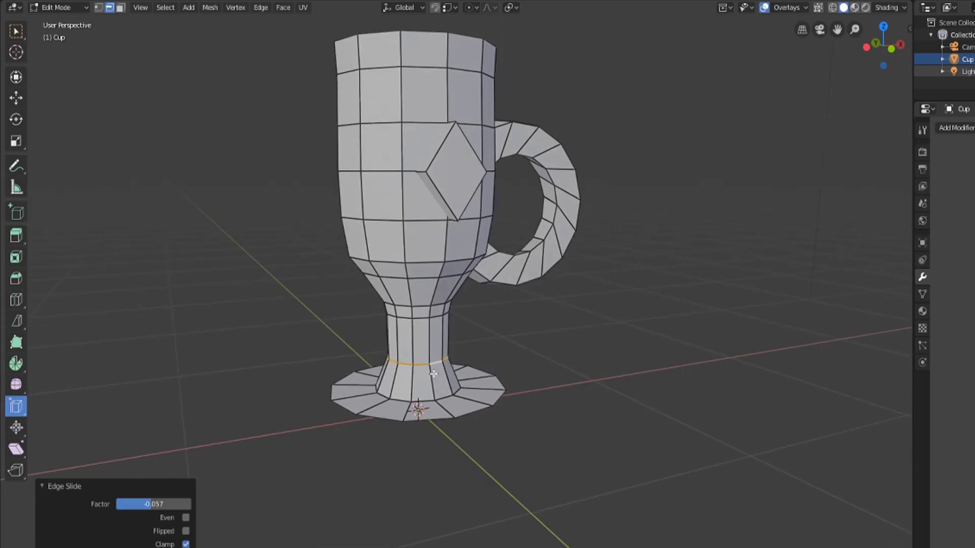
left_click(386, 124, "alt")
left_click_drag(666, 256, 627, 243)
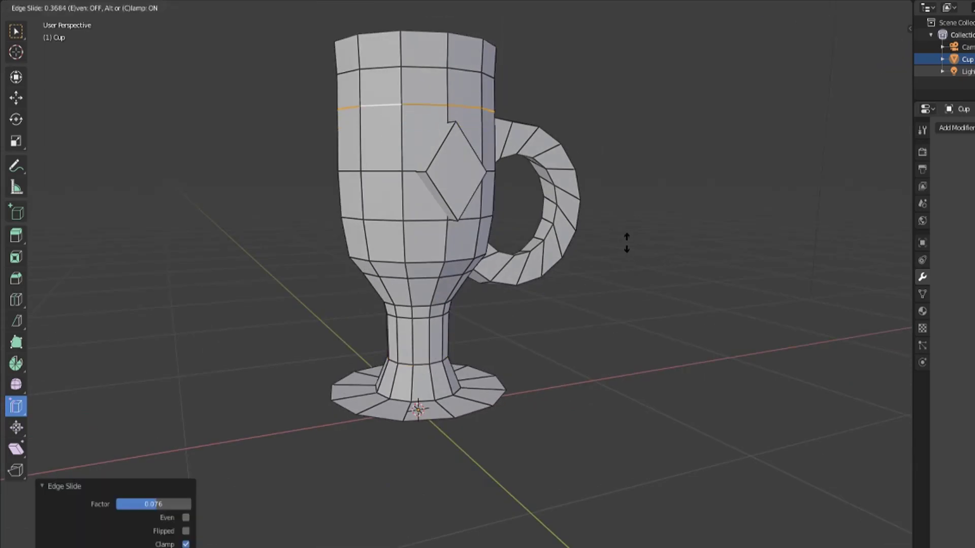
left_click(627, 243)
Activate the Vertex Slide tool, switch to vertex selection, and select an upper handle vertex near the cup.
middle_click_drag(631, 244, 422, 250)
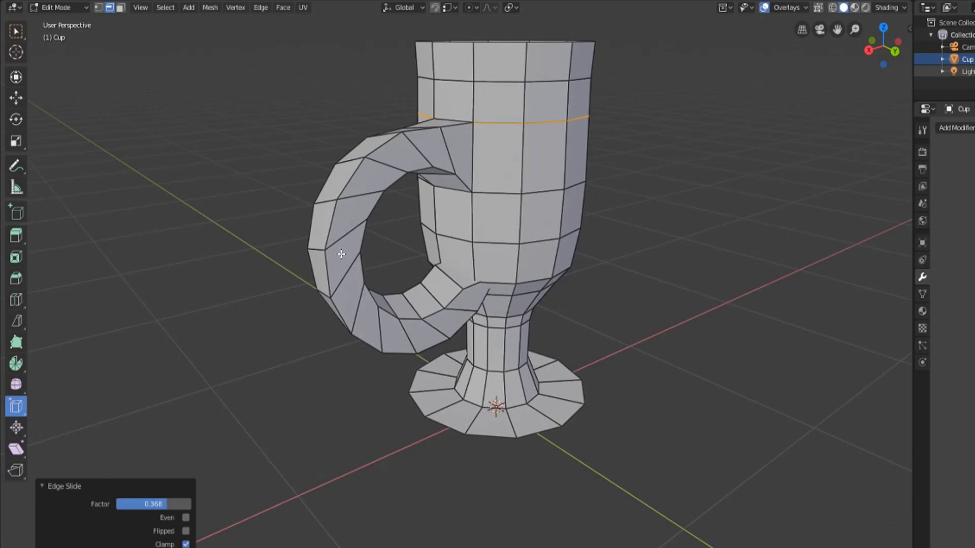
middle_click_drag(341, 254, 416, 301)
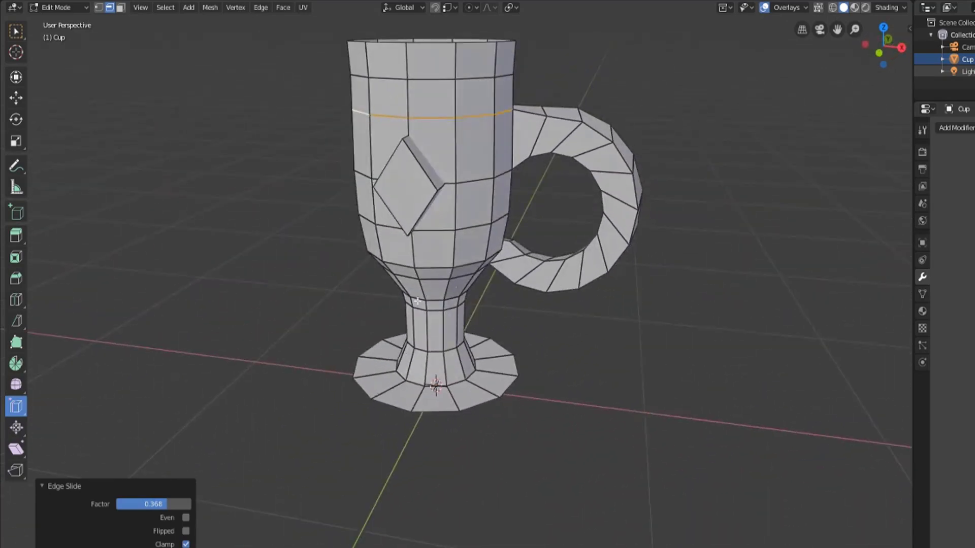
left_click(14, 409)
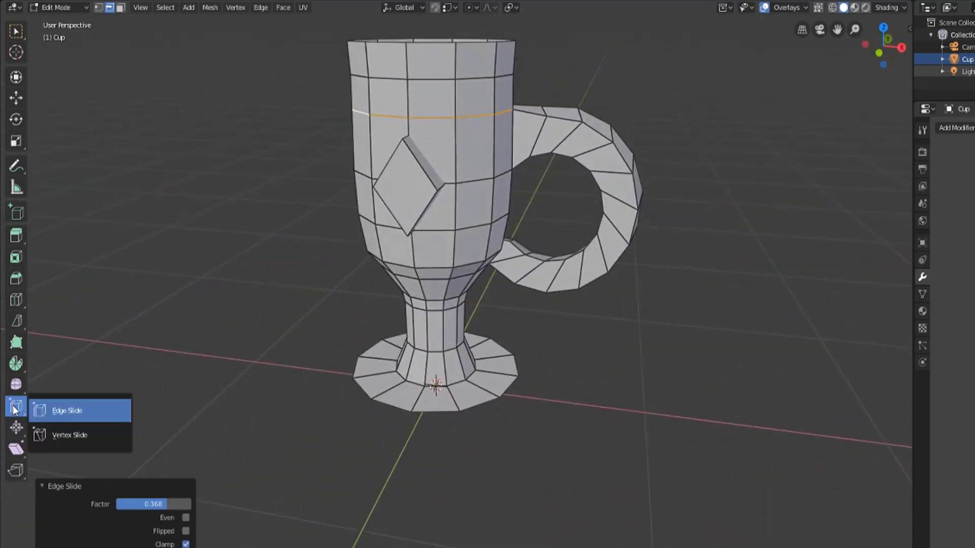
left_click(69, 434)
middle_click_drag(558, 163, 601, 143)
key("1")
left_click(563, 155)
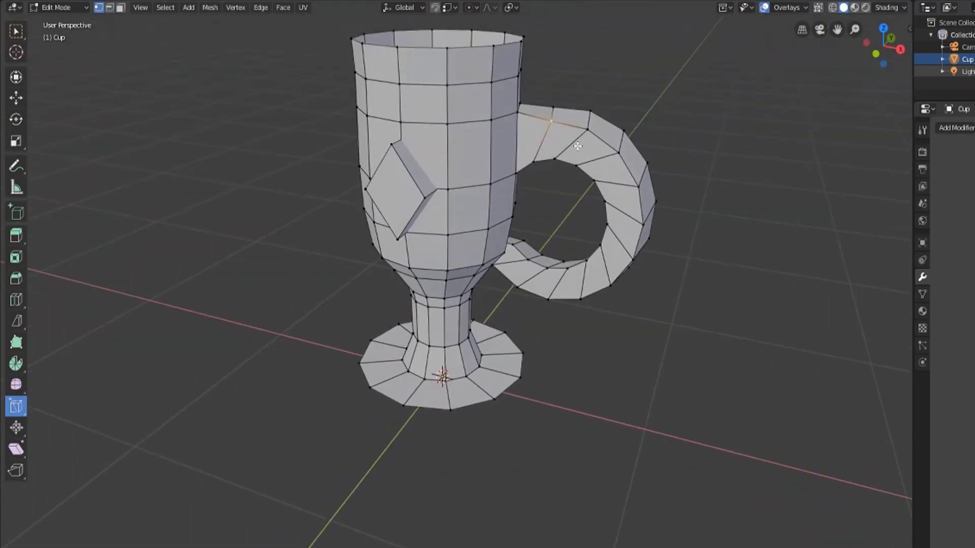
Try sliding the selected upper handle vertex along its connected edges.
mouse_move(565, 147)
left_mouse_down()
mouse_move(552, 141)
mouse_move(577, 144)
mouse_move(574, 129)
mouse_move(562, 150)
mouse_move(573, 150)
mouse_move(563, 146)
mouse_move(570, 142)
left_mouse_up()
middle_click_drag(570, 141, 514, 244)
key("ctrl+z")
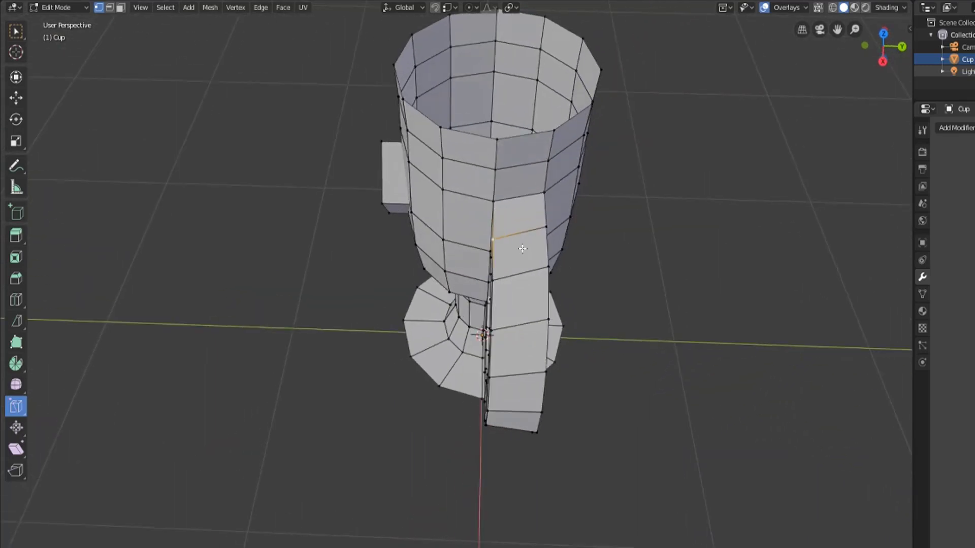
Slide the upper handle vertex inward, add the vertex across from it, and slide both fully against the cup with factor 1.
left_click_drag(506, 252, 526, 245)
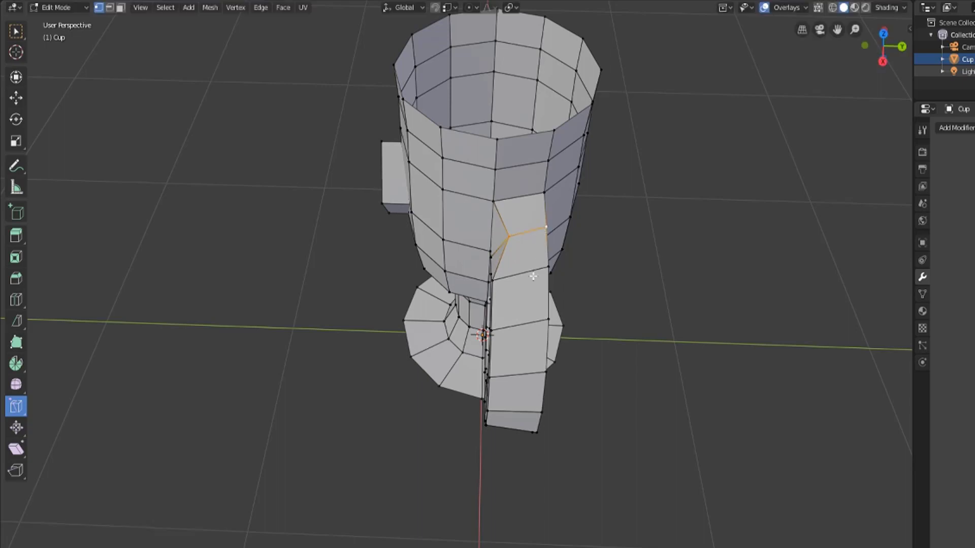
middle_click_drag(545, 232, 553, 211)
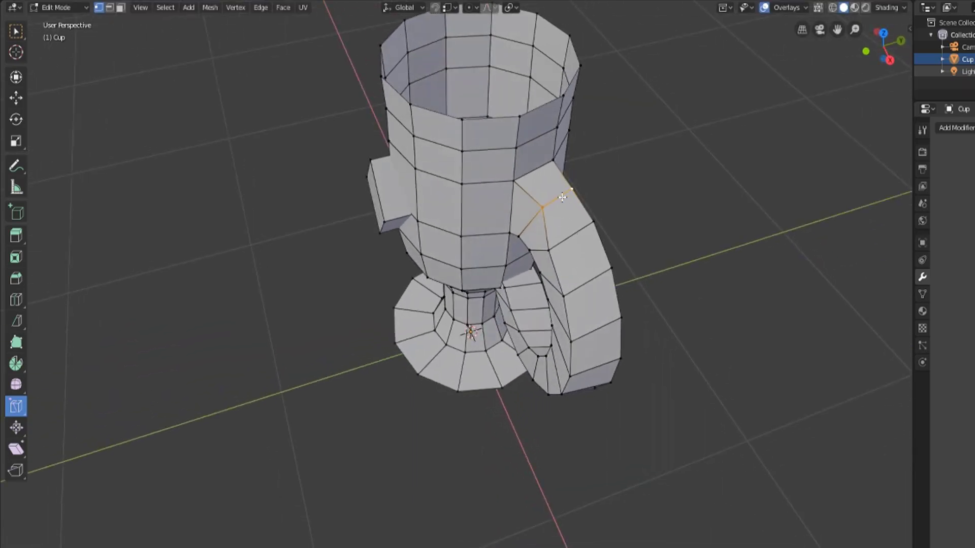
left_click_drag(587, 236, 548, 204)
middle_click_drag(558, 243, 615, 247)
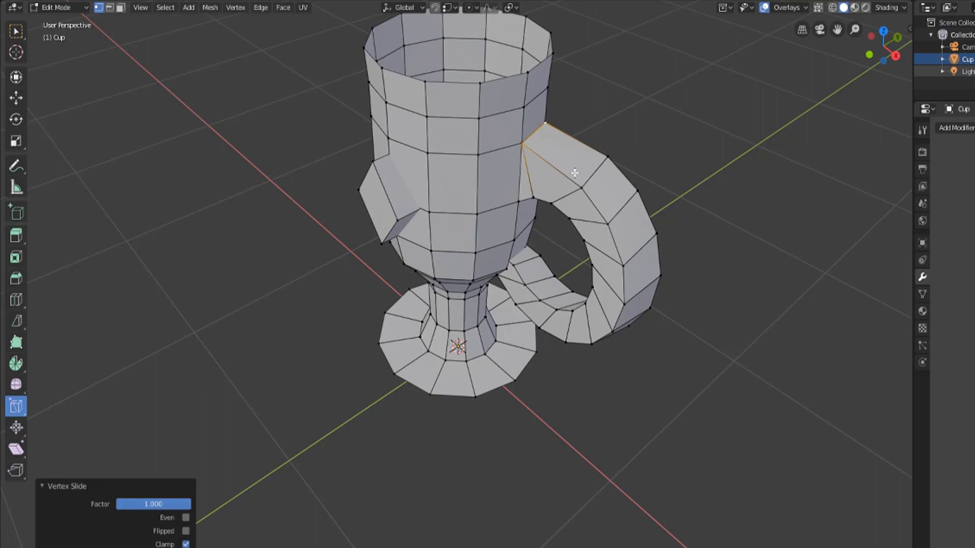
Try sliding the two upper handle vertices with the Vertex Slide factor set to 0.5, and undo it.
left_click_drag(624, 141, 642, 159)
left_click(169, 503)
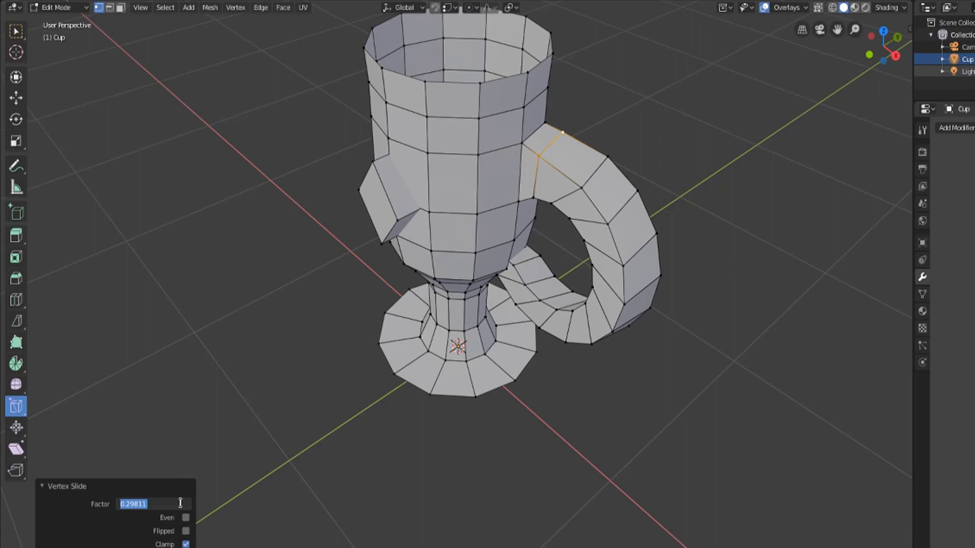
type(".5")
key("Return")
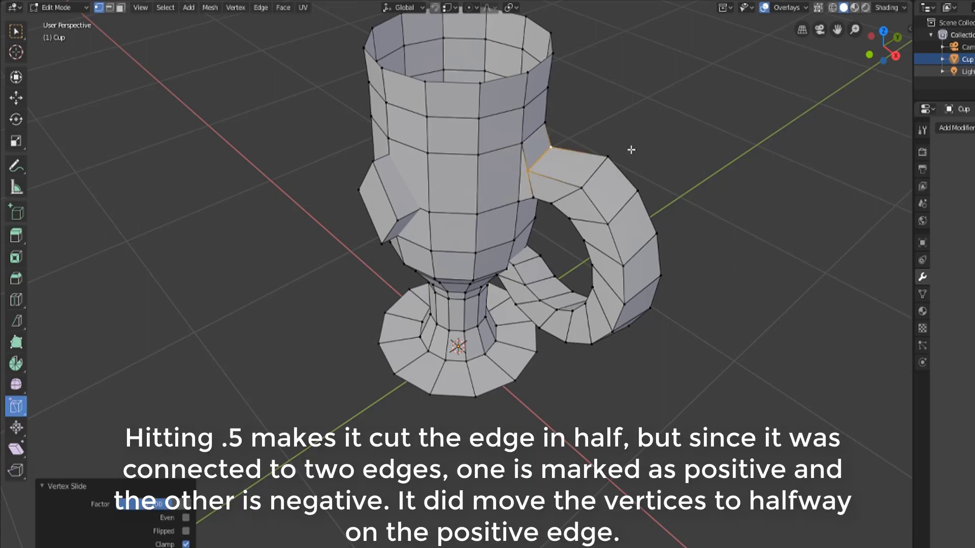
key("ctrl+z")
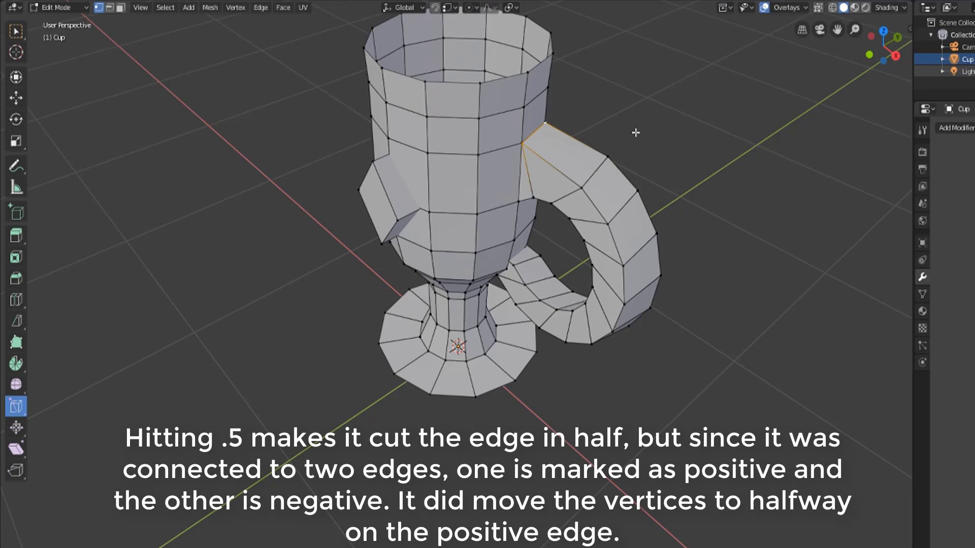
Slide the two selected vertices away from the cup along the handle by a factor of about 0.491.
middle_click_drag(636, 133, 598, 188)
key("shift+v")
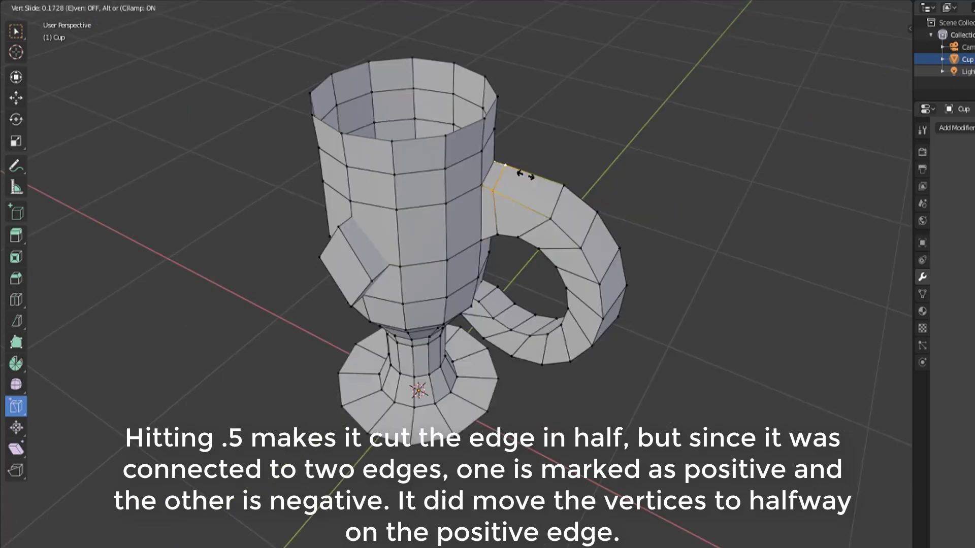
left_click(537, 204)
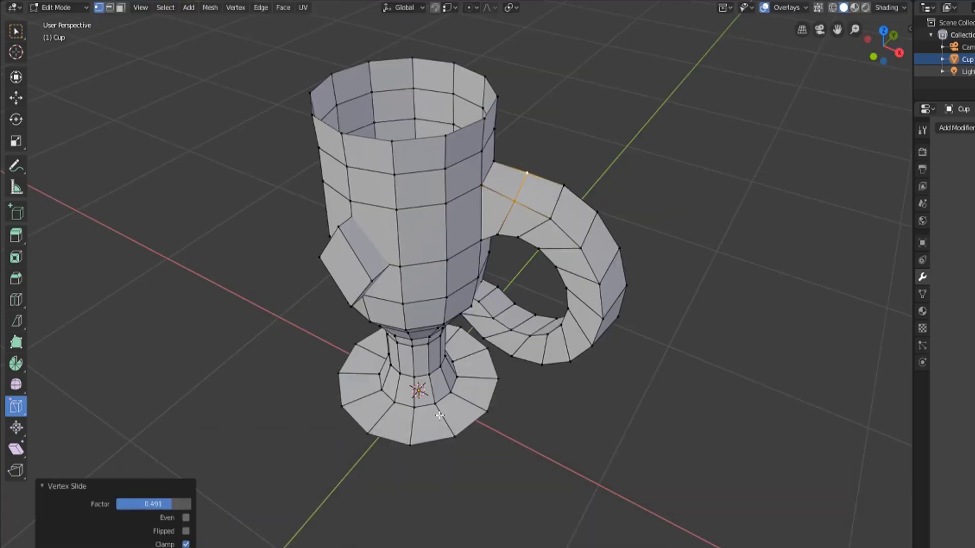
Try an Edge Slide on the selected handle edge with a factor of 0.5 and with its sign reversed.
key("g")
key("g")
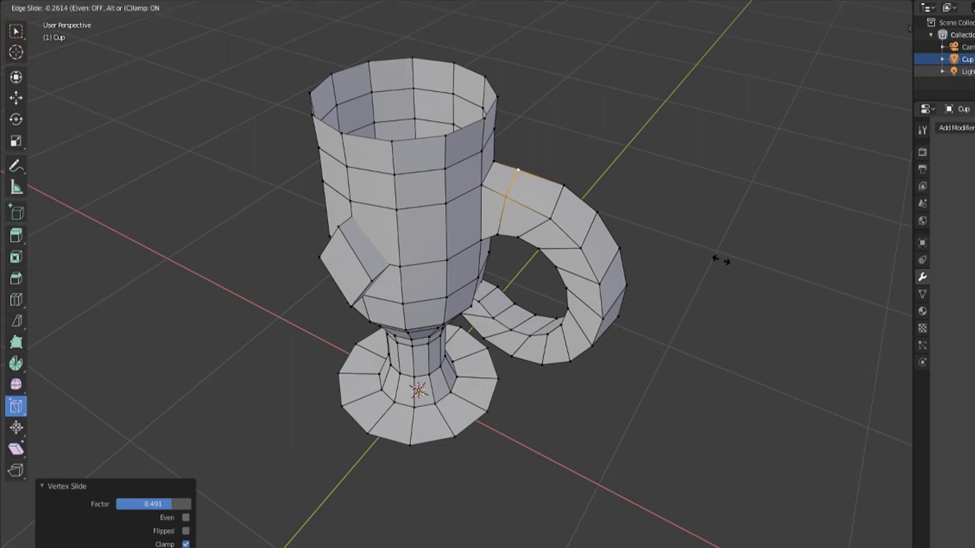
type(".5")
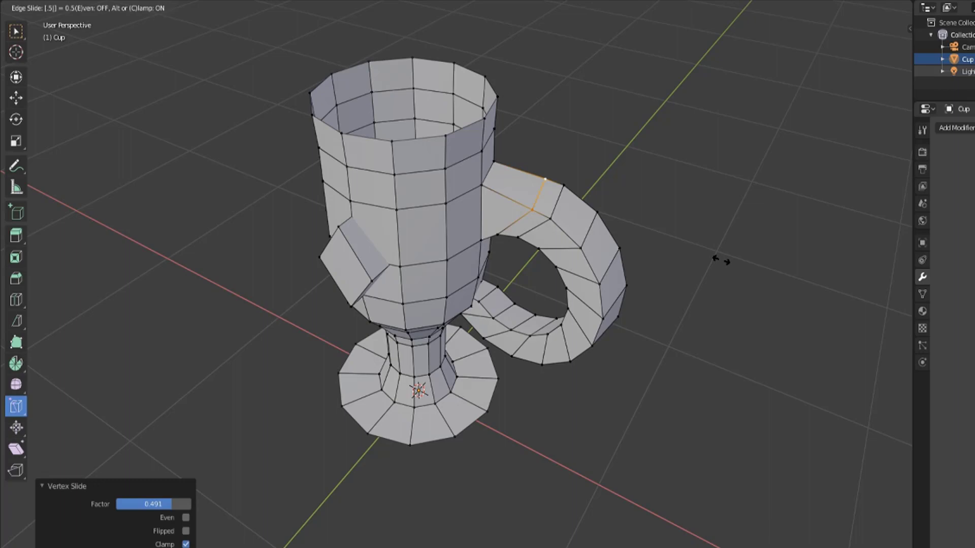
type("-.")
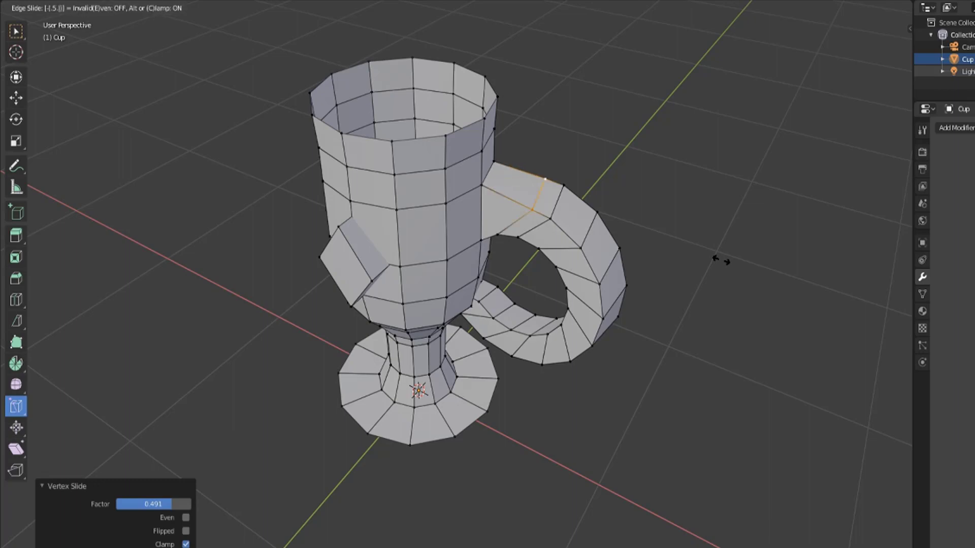
key("Return")
Select a vertex on the first edge loop below the cup's rim and check the available Rip tool variants.
middle_click_drag(587, 260, 430, 203)
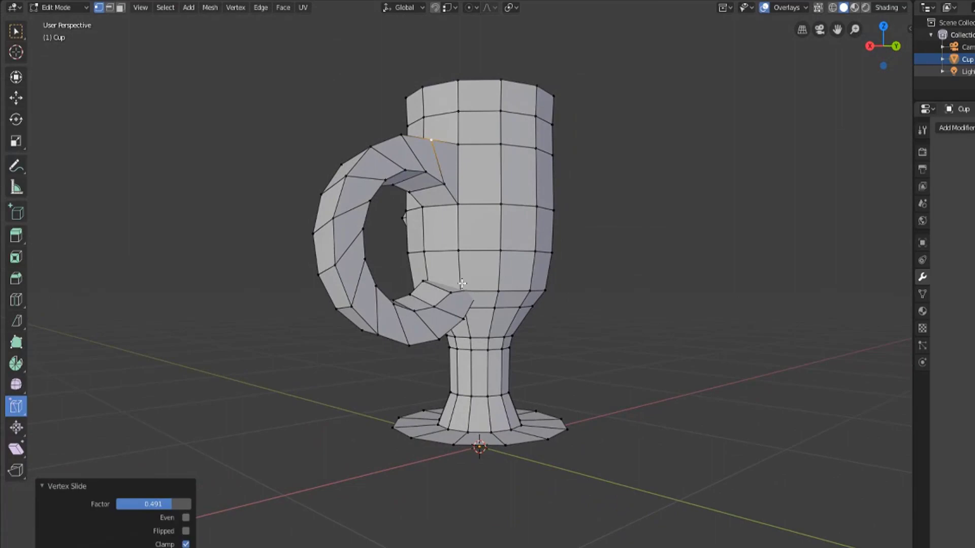
middle_click_drag(459, 280, 646, 298)
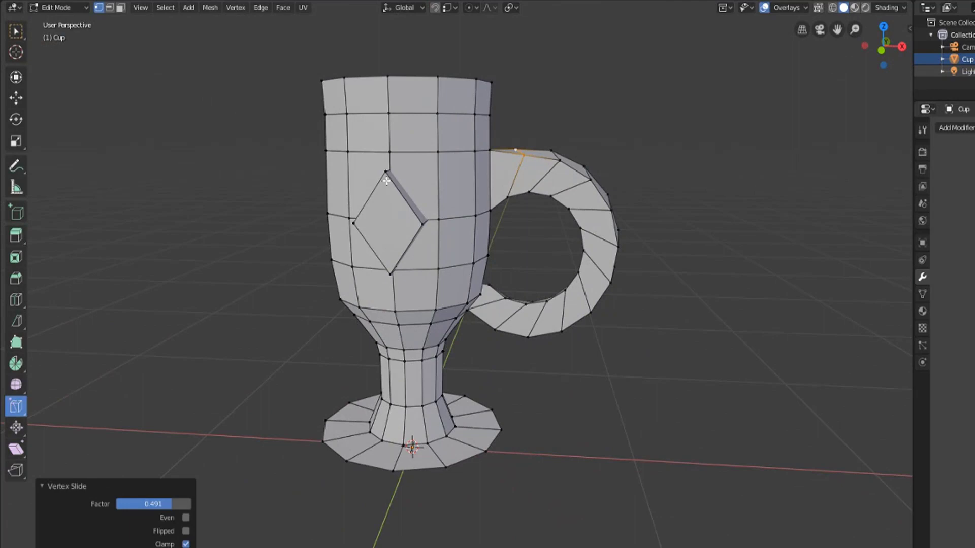
middle_click_drag(386, 180, 422, 138)
left_click(371, 138)
middle_click_drag(367, 303, 429, 258)
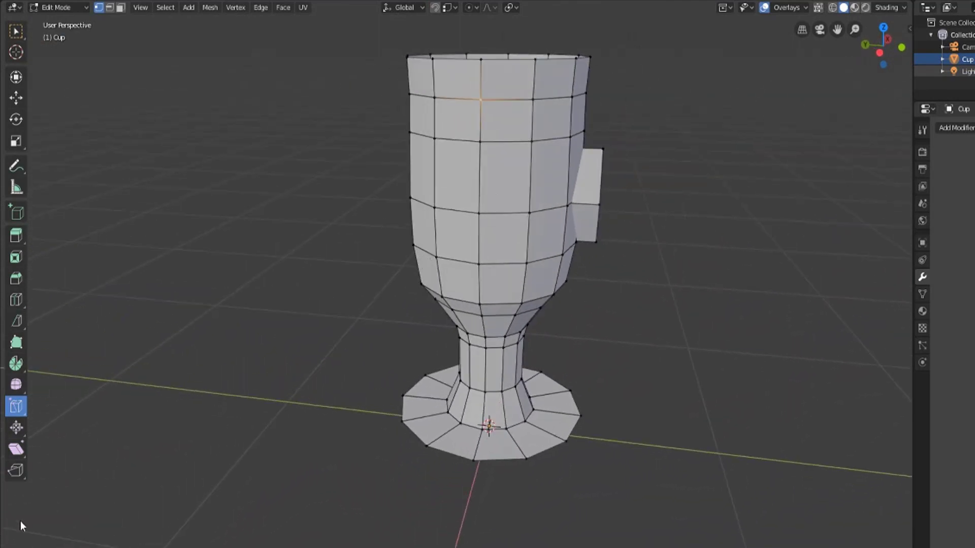
left_click(17, 475)
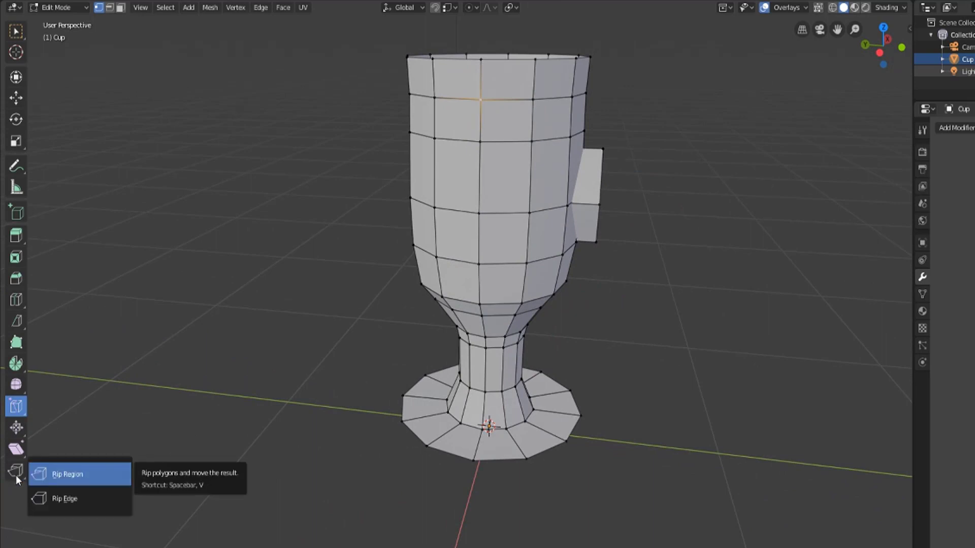
left_click(16, 475)
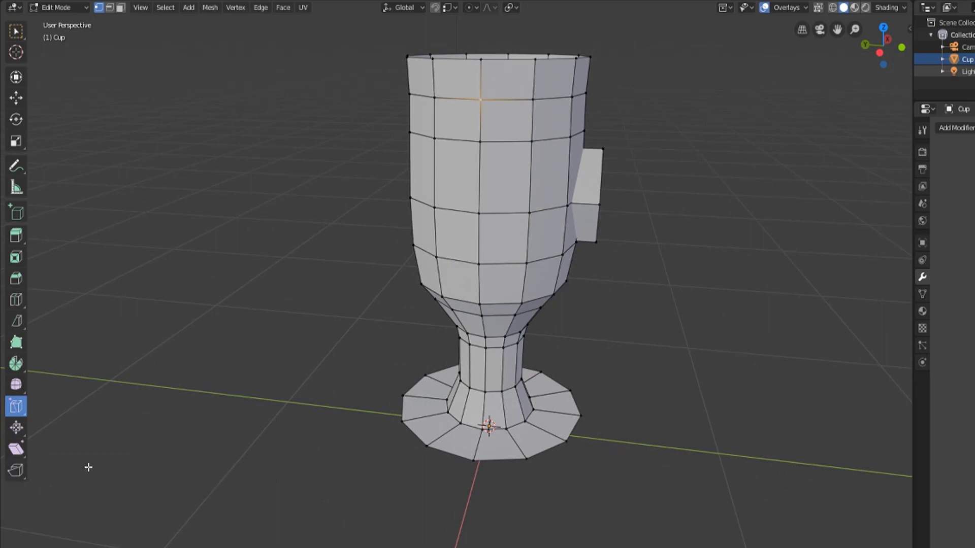
Rip the vertical edge between the first and second loops below the rim, pulling its two vertices aside to open a diamond-shaped gap.
right_click(364, 265)
scroll(480, 122, "up", 2)
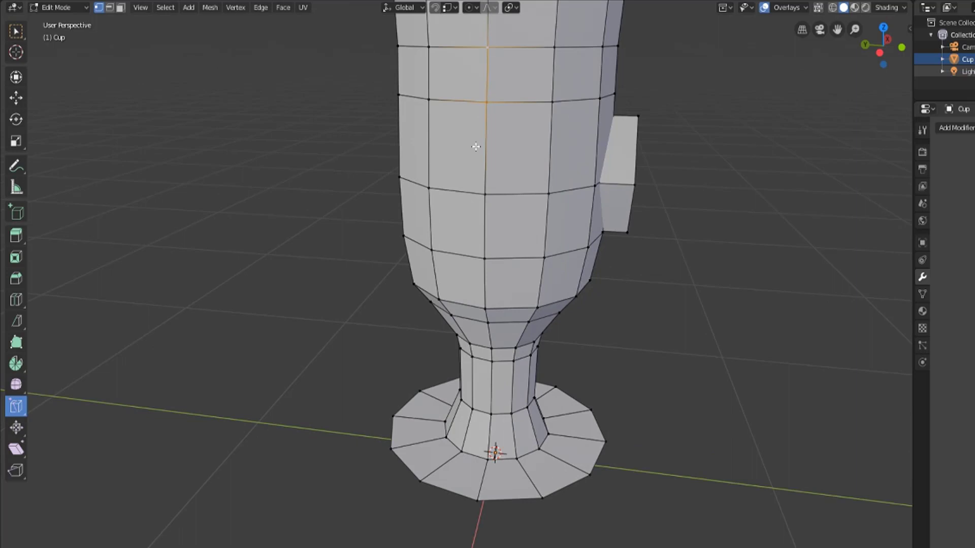
middle_click_drag(474, 147, 470, 183)
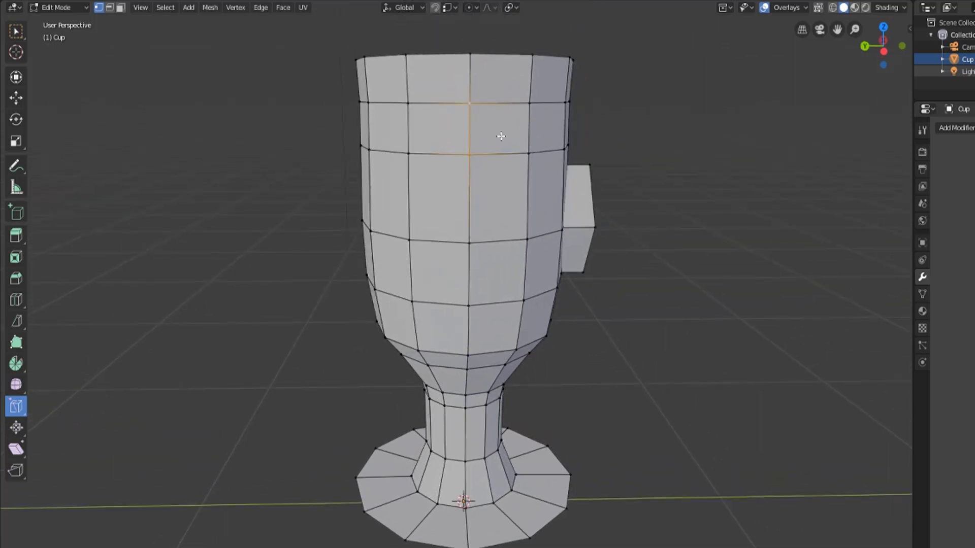
left_click_drag(501, 136, 429, 144)
left_click(470, 138)
middle_click_drag(508, 118, 437, 171)
left_click(456, 188, "shift")
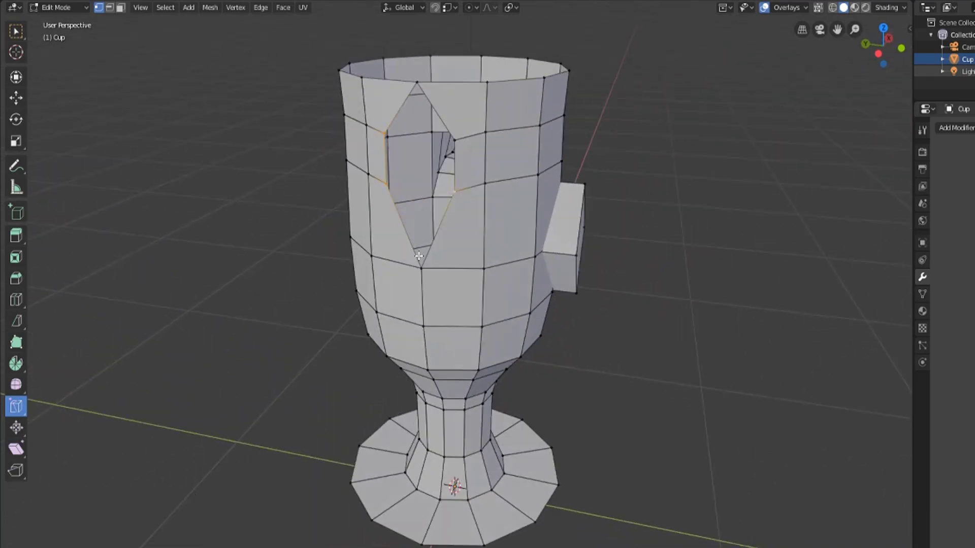
left_click(421, 268, "shift")
key("f")
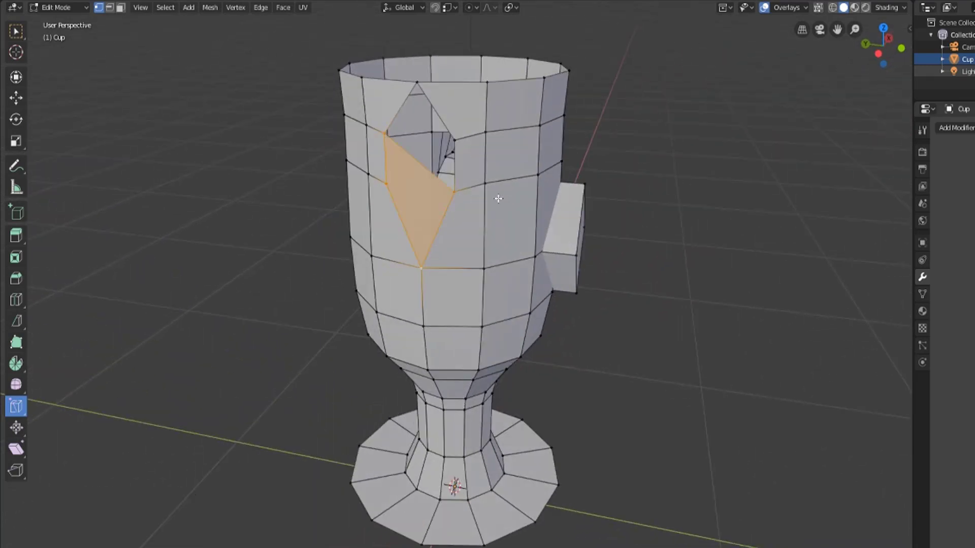
key("ctrl+z")
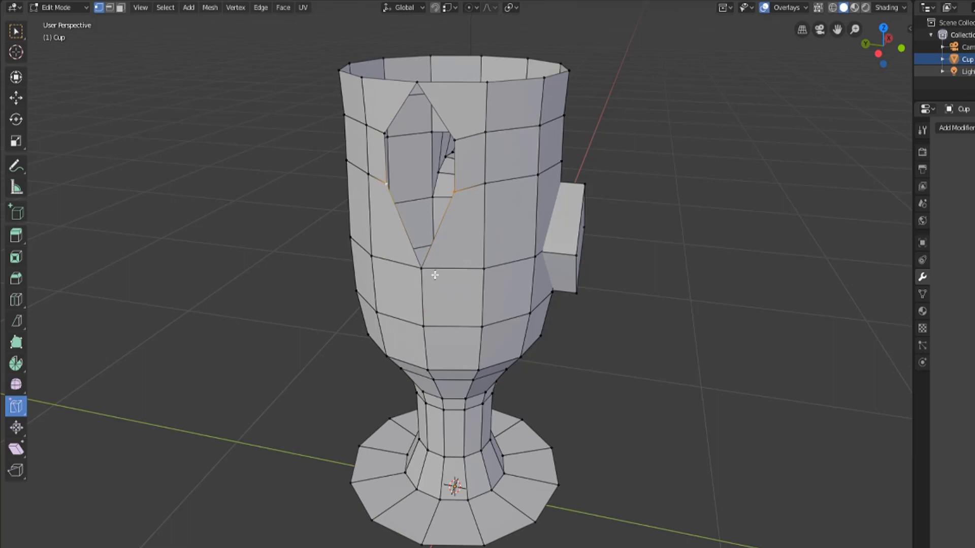
Fill the lower and upper ends of the ripped gap in the cup's wall with triangular faces.
middle_click_drag(464, 274, 444, 271)
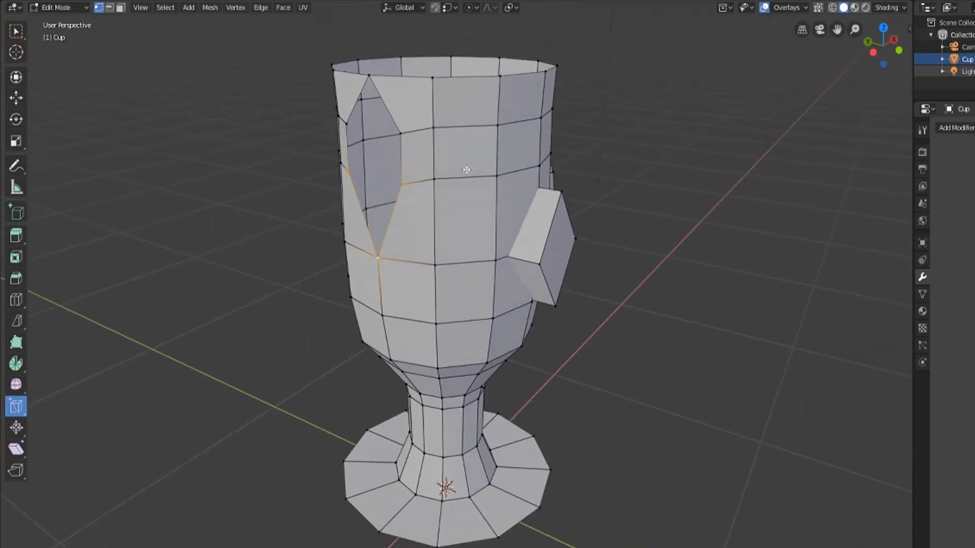
key("f")
left_click(401, 133)
left_click(369, 76, "shift")
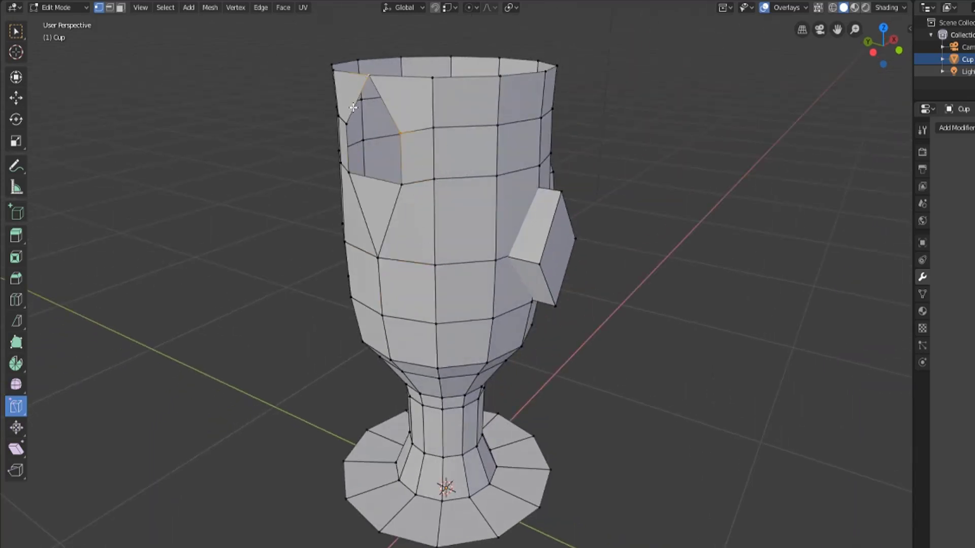
left_click(347, 125, "shift")
middle_click_drag(387, 132, 455, 138)
key("f")
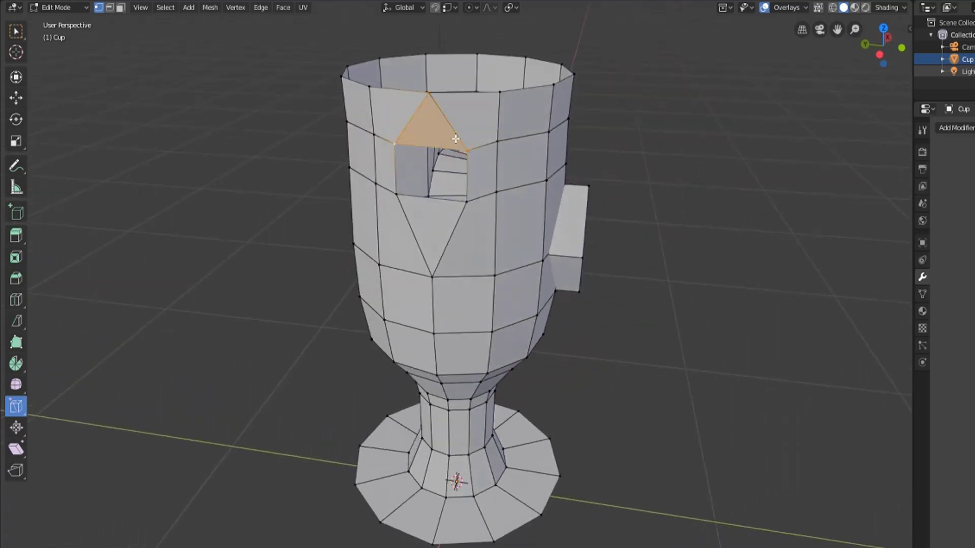
Select the whole cup mesh and remove its double vertices.
left_click(436, 93)
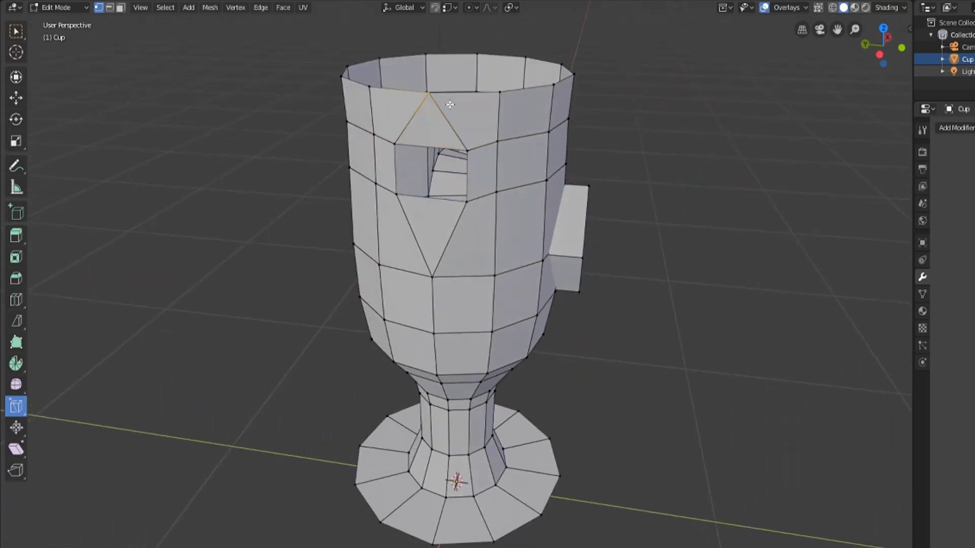
key("a")
right_click(508, 169)
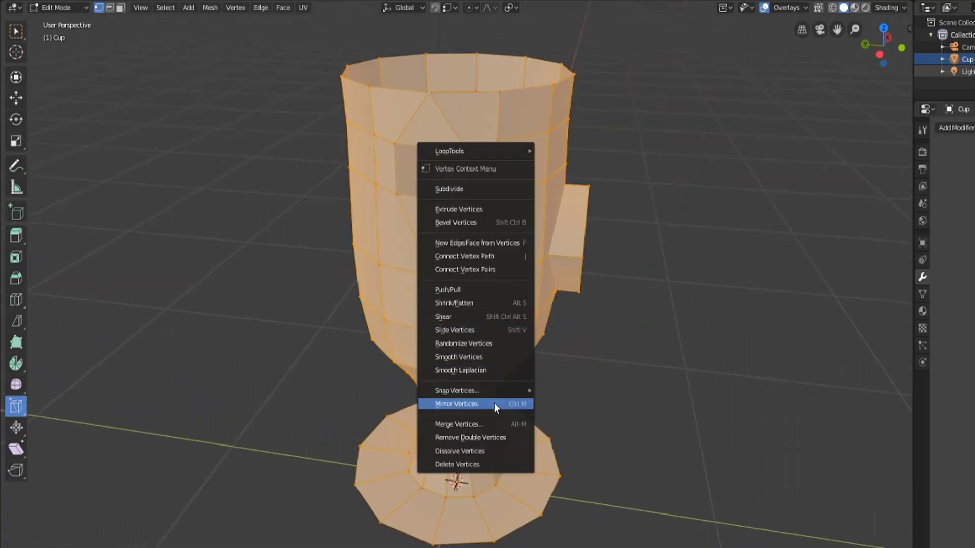
left_click(489, 437)
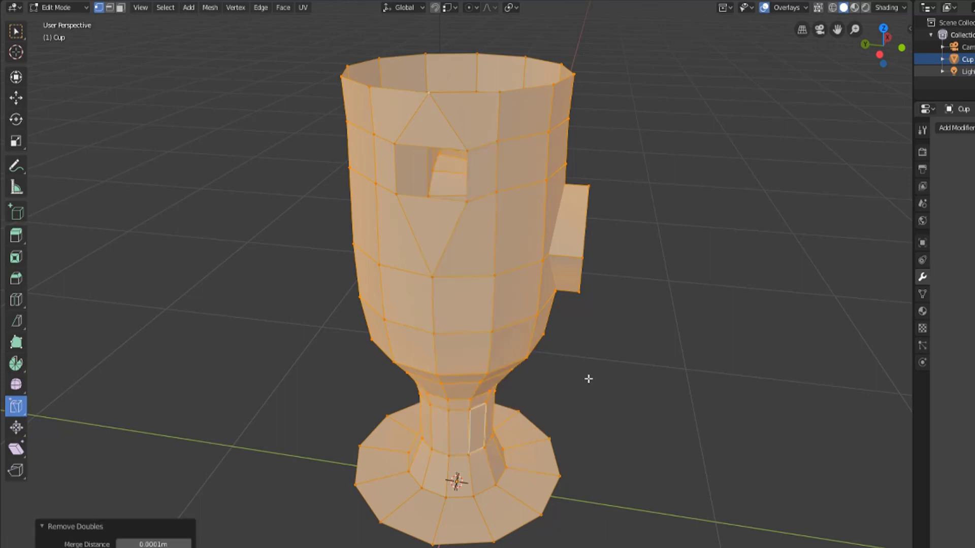
Select the four corner vertices of the remaining square hole and fill it with a face.
left_click(424, 97)
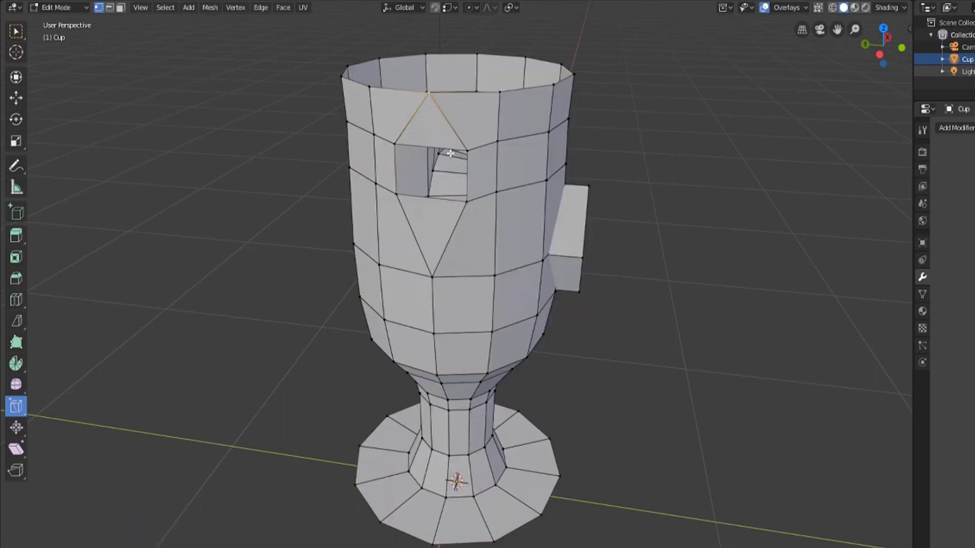
left_click(467, 150, "shift")
left_click(466, 201, "shift")
left_click(396, 193, "shift")
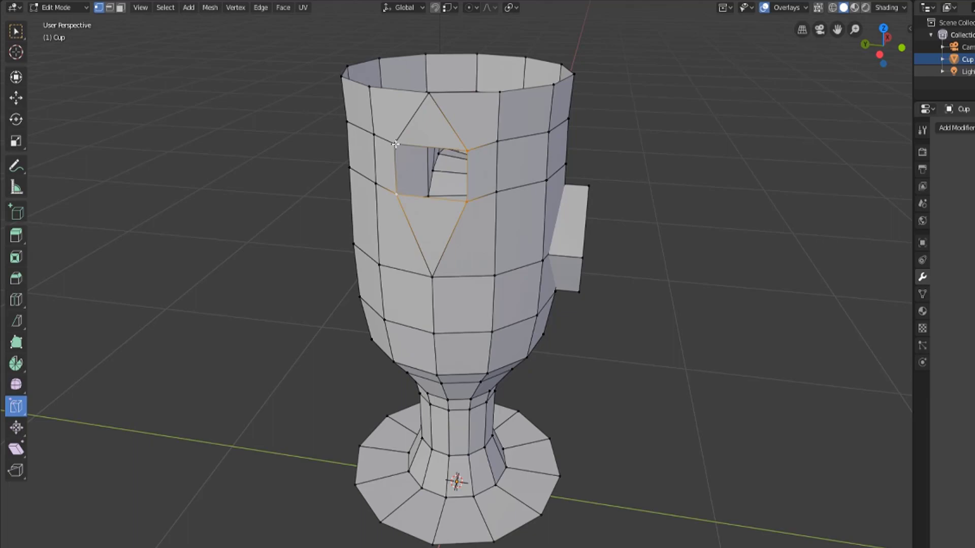
left_click(394, 143, "shift")
key("f")
Extrude the new square face outward from the cup's wall by about 0.199 m along its normal.
middle_click_drag(506, 206, 387, 211)
key("e")
left_click(276, 242)
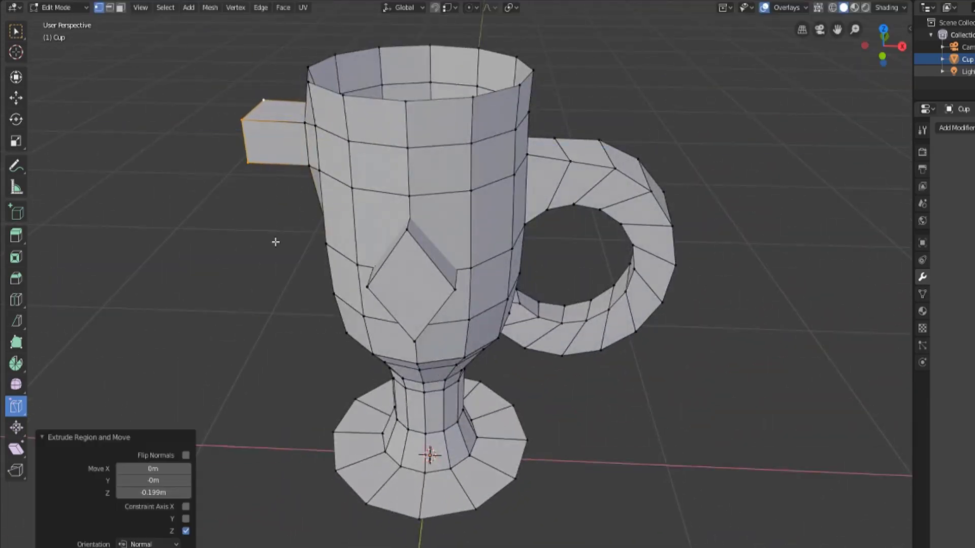
middle_click_drag(277, 242, 411, 250)
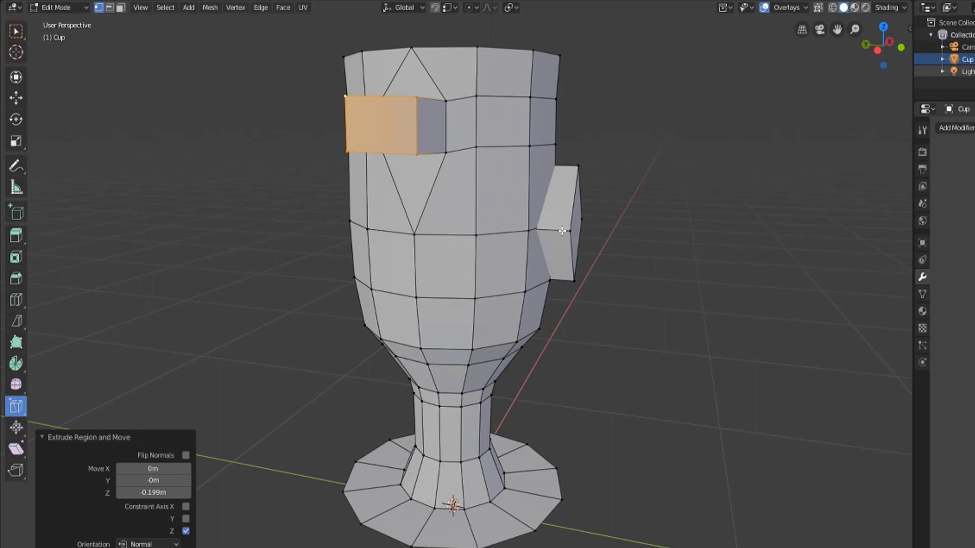
Activate the Rip Edge tool and switch to edge selection for work on the cup's base.
middle_click_drag(585, 196, 455, 341)
scroll(477, 371, "up", 5)
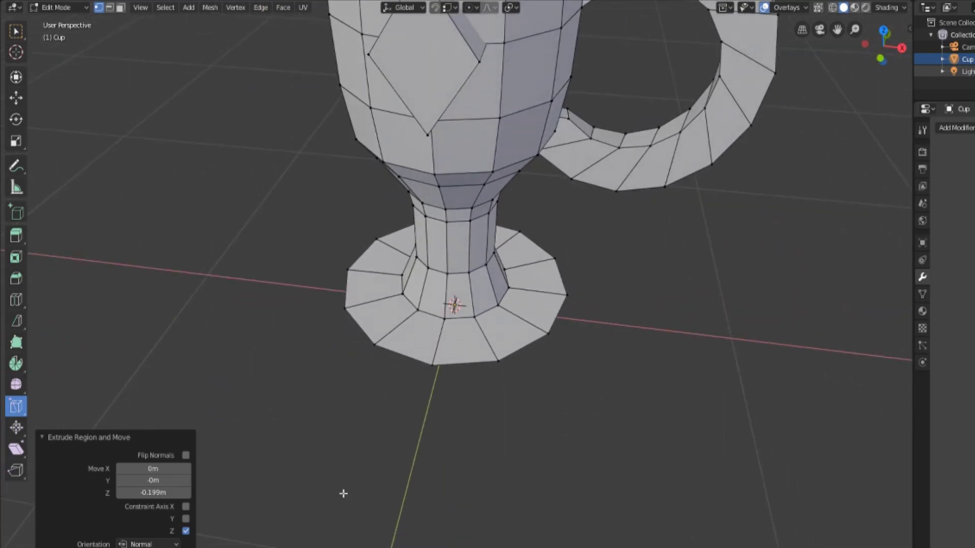
left_click_drag(16, 476, 53, 497)
scroll(590, 342, "down", 8)
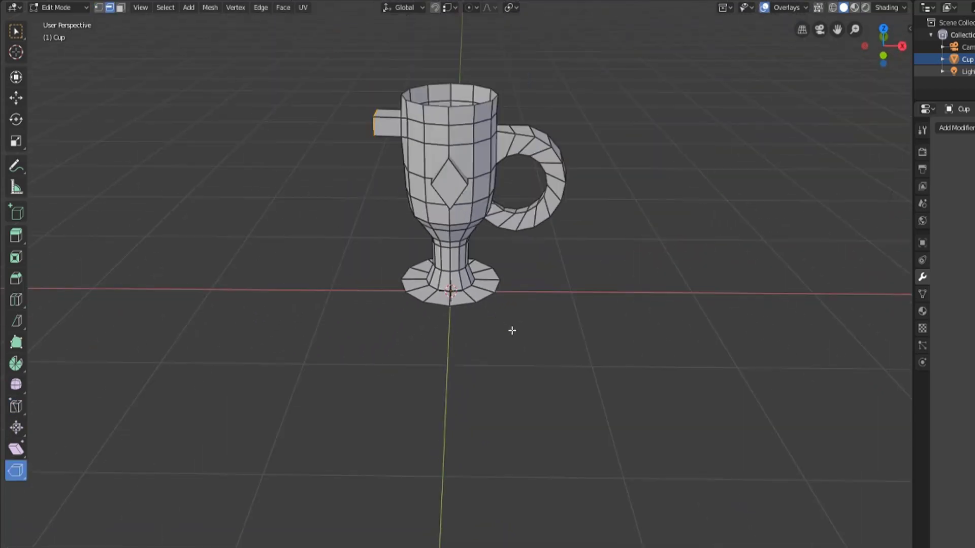
Try extending an outer edge at the front of the cup's base with Rip Edge, and undo it.
scroll(462, 410, "up", 5)
middle_click_drag(461, 467, 457, 304, "shift")
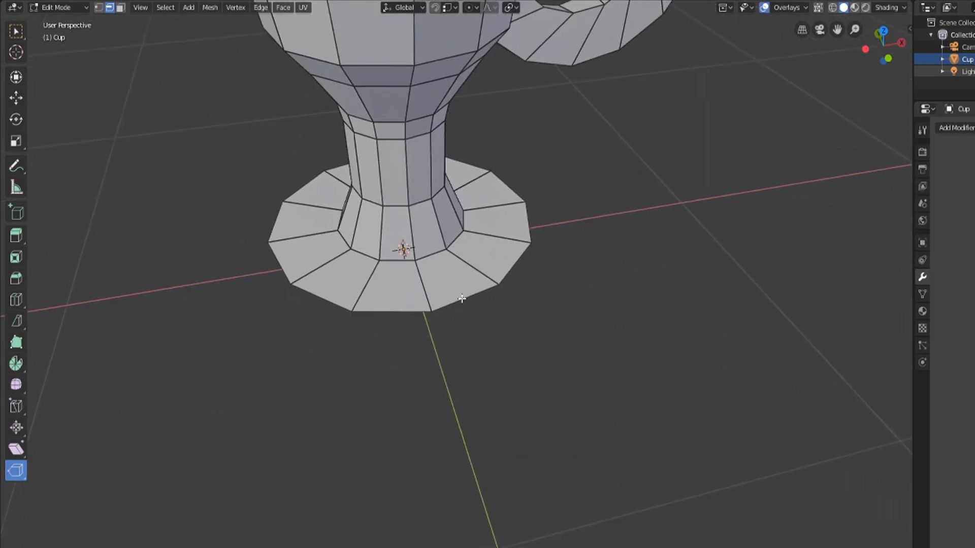
left_click_drag(464, 301, 488, 325)
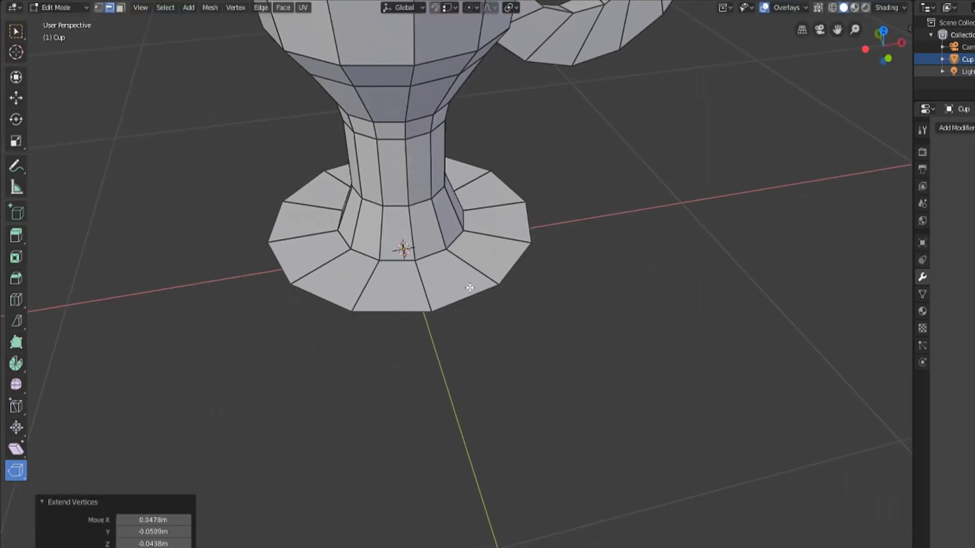
key("ctrl+z")
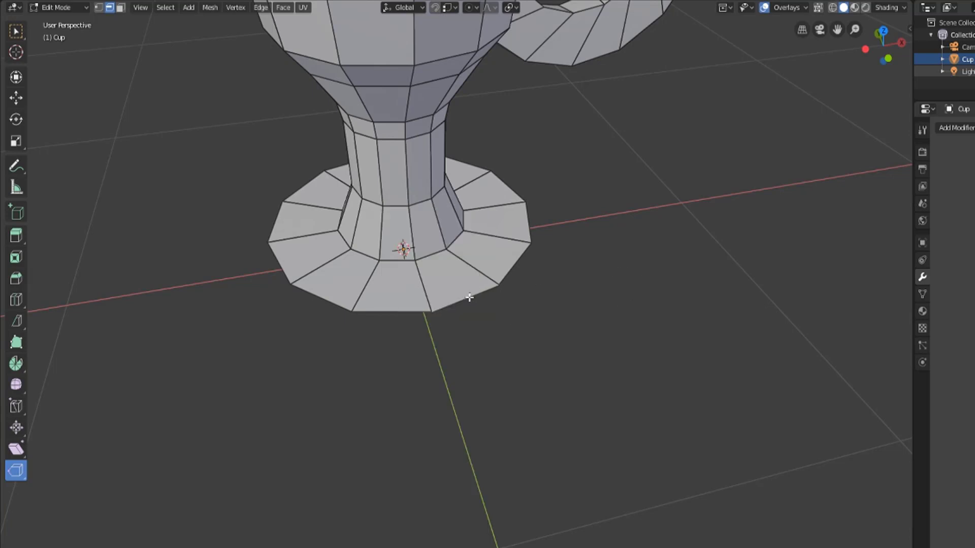
Extend one outer edge of the cup's base outward by about 0.4 m with Rip Edge.
middle_click_drag(489, 322, 441, 235)
scroll(488, 340, "up", 2)
left_click_drag(444, 230, 643, 292)
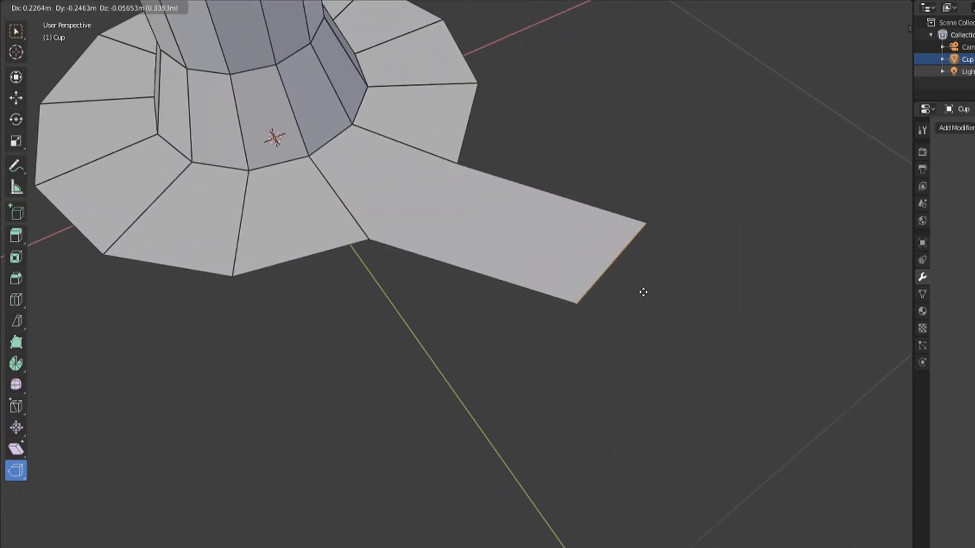
left_click(667, 305)
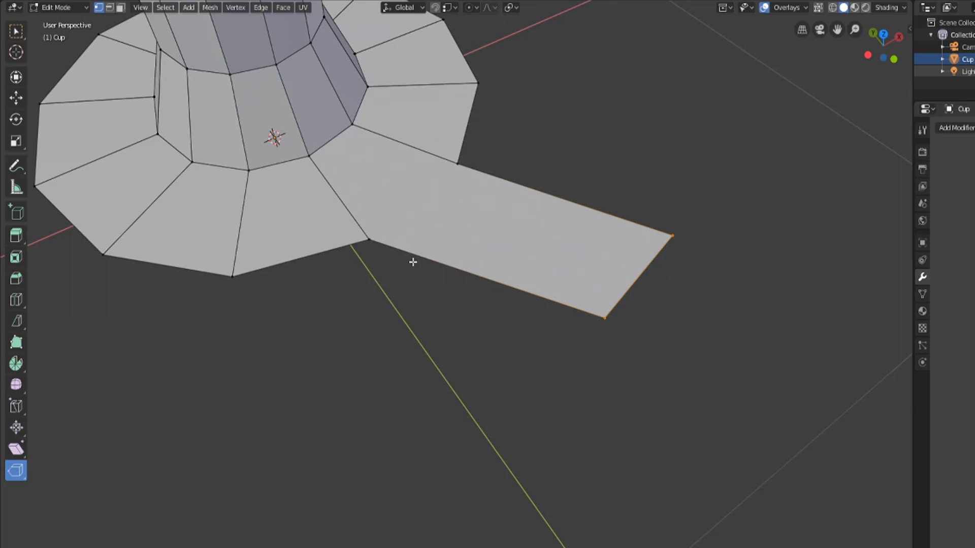
Switch to vertex selection and connect the two base rim vertices where the extended strip begins with an edge.
scroll(421, 416, "down", 2)
middle_click_drag(511, 398, 430, 342)
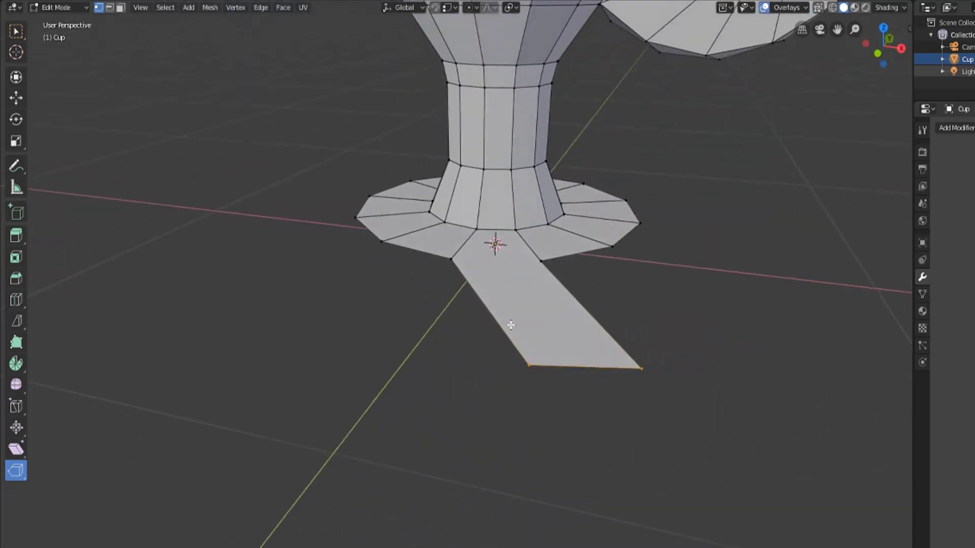
middle_click_drag(511, 325, 443, 333)
left_click(375, 252)
left_click(434, 281, "shift")
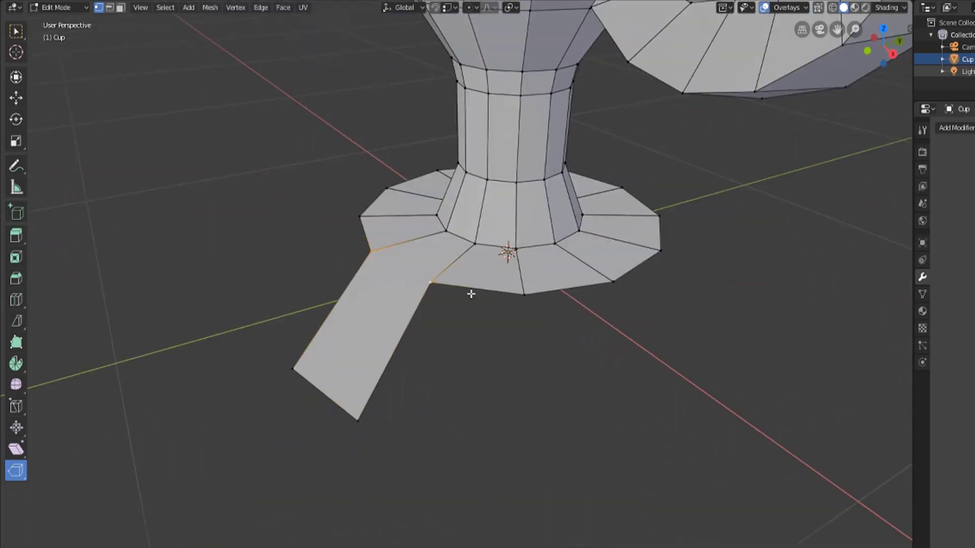
middle_click_drag(471, 294, 456, 388)
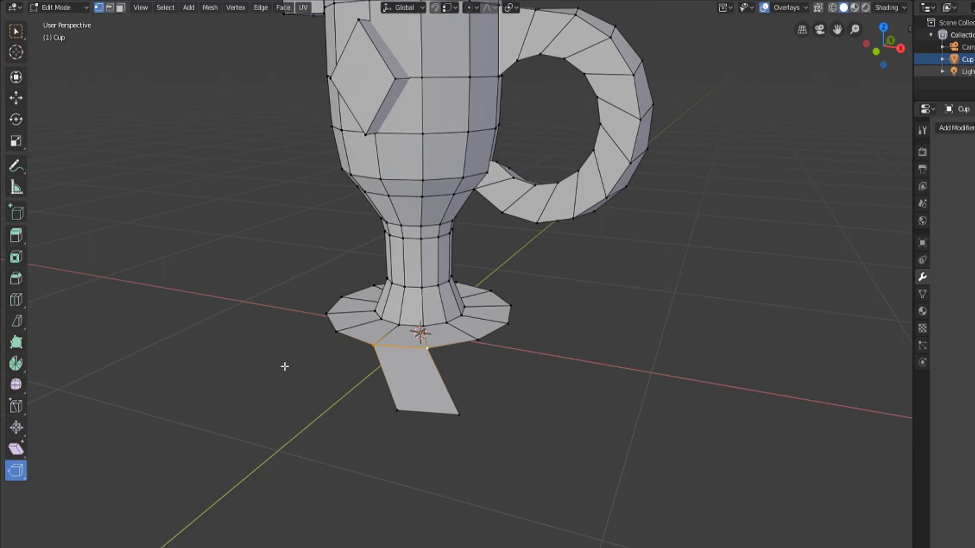
middle_click_drag(228, 358, 337, 437)
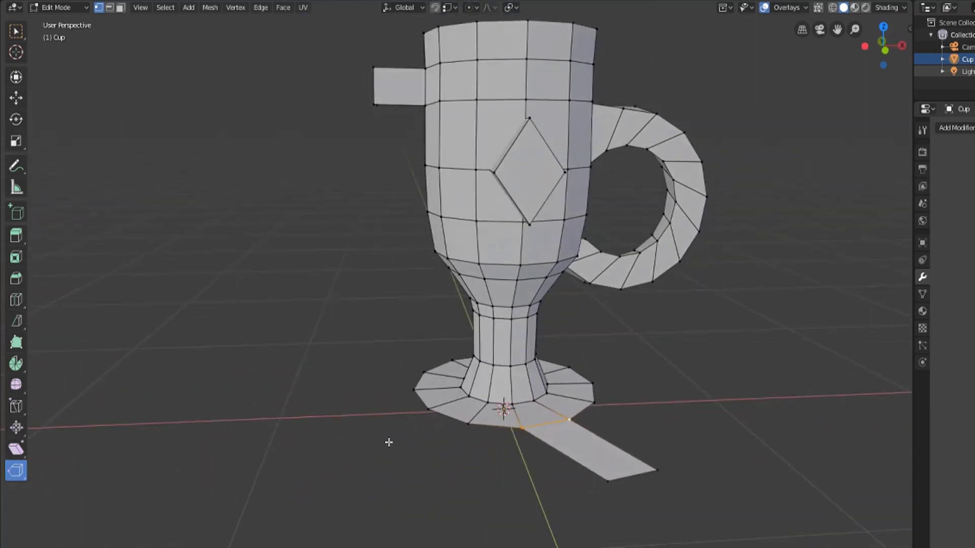